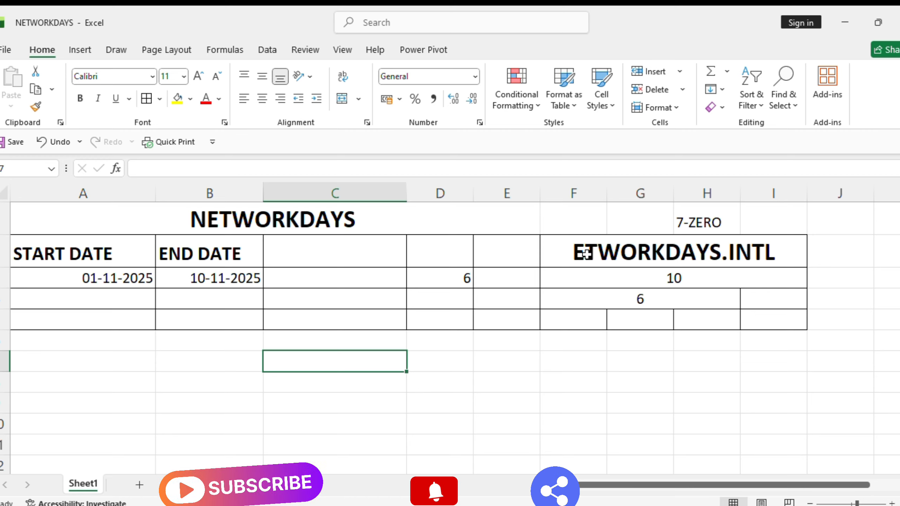
Inspect D3's =NETWORKDAYS(A3,B3,C3) formula, then delete it and select C3.
click(433, 281)
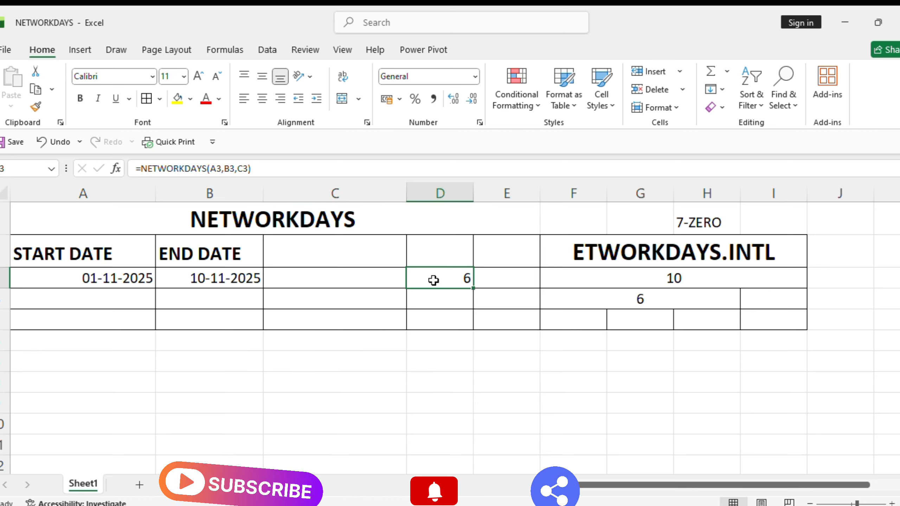
double_click(433, 280)
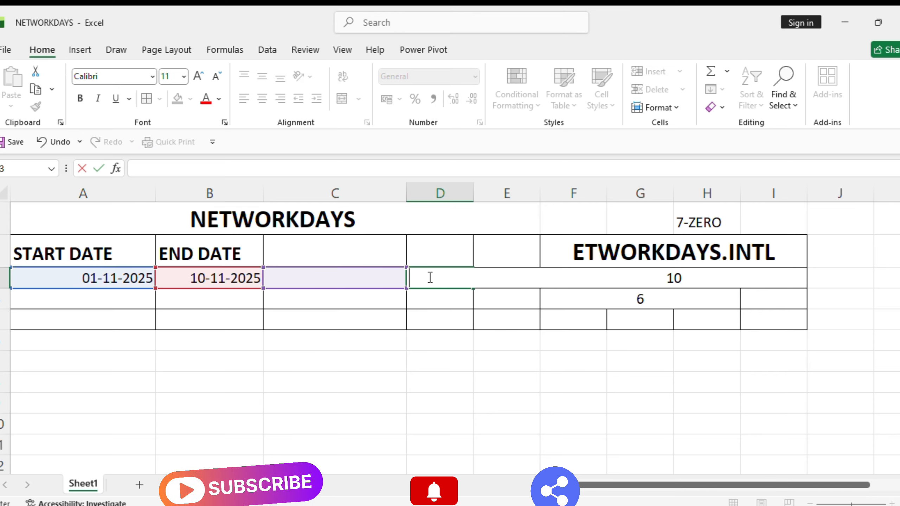
key(Escape)
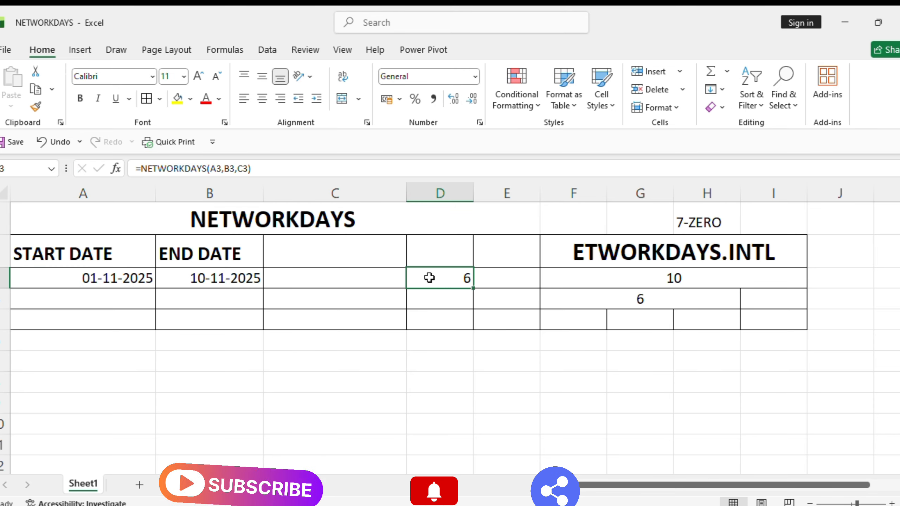
key(Delete)
click(370, 280)
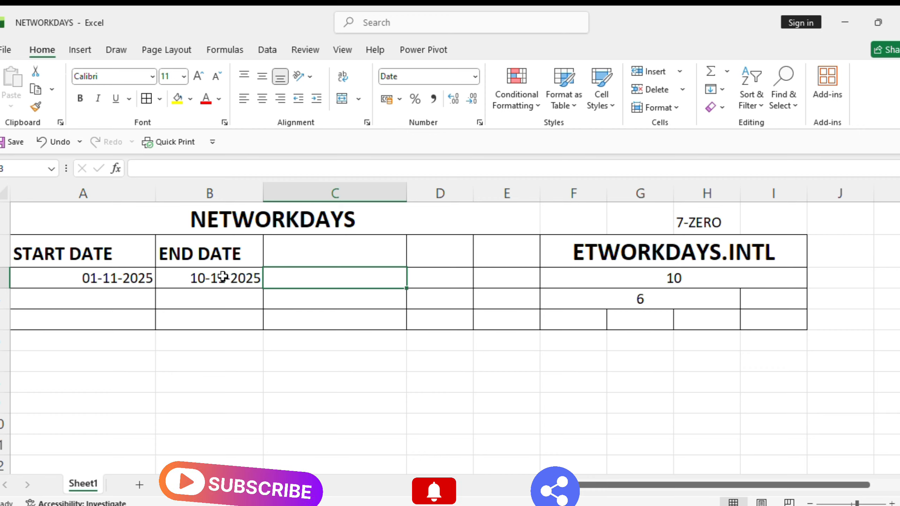
Enter =NETWORKDAYS(A3,B3) in C3, using start date A3 and end date B3.
text(=)
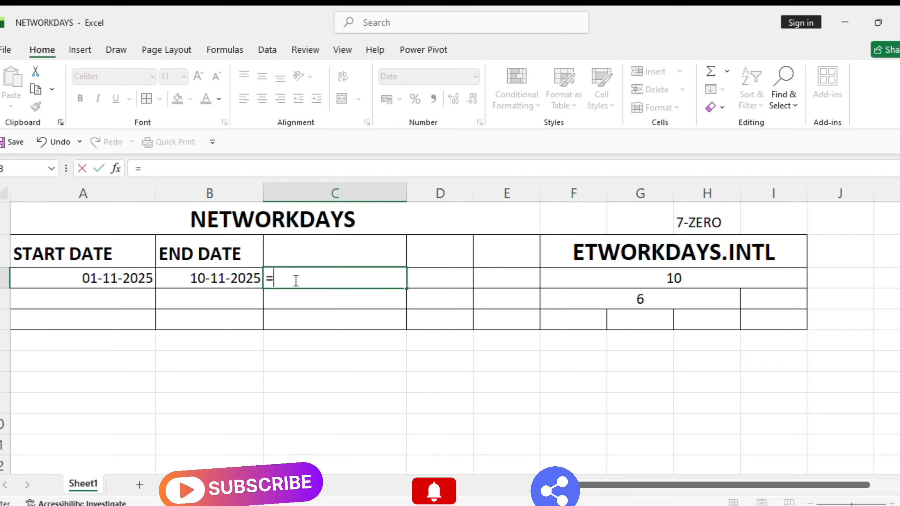
text(N)
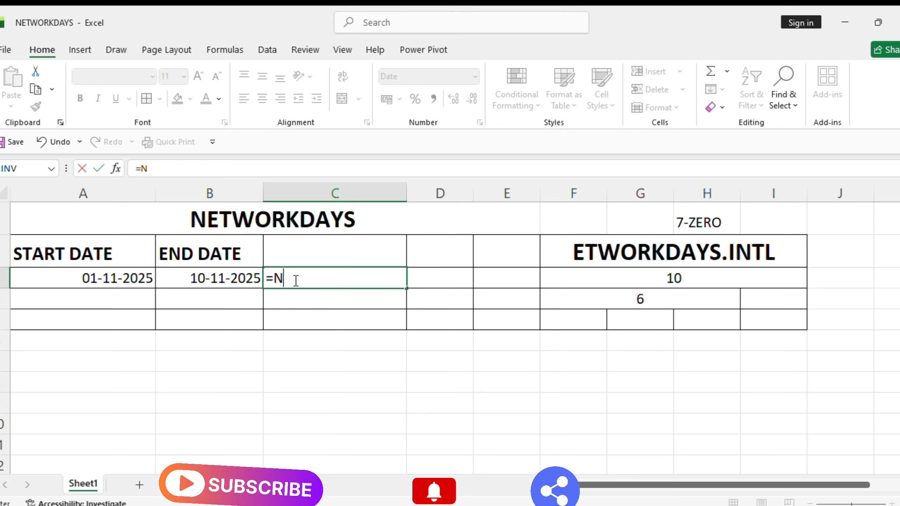
text(ET)
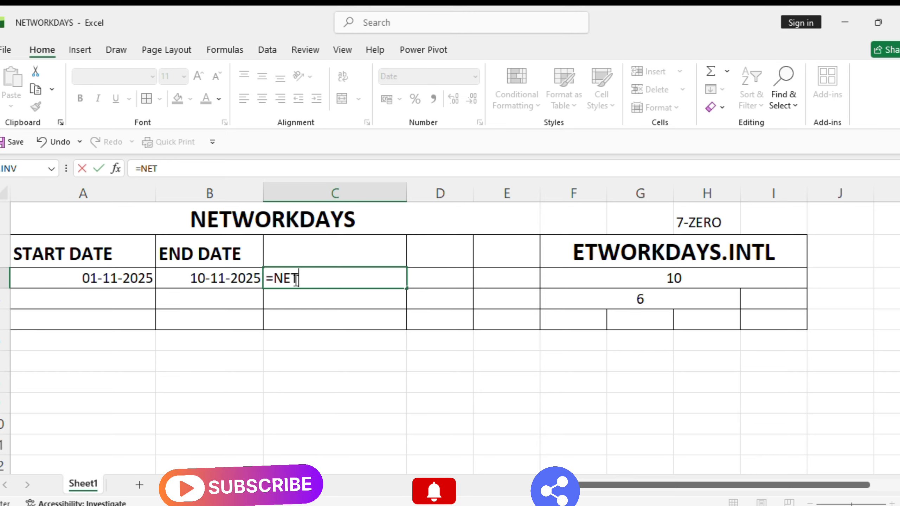
key(Tab)
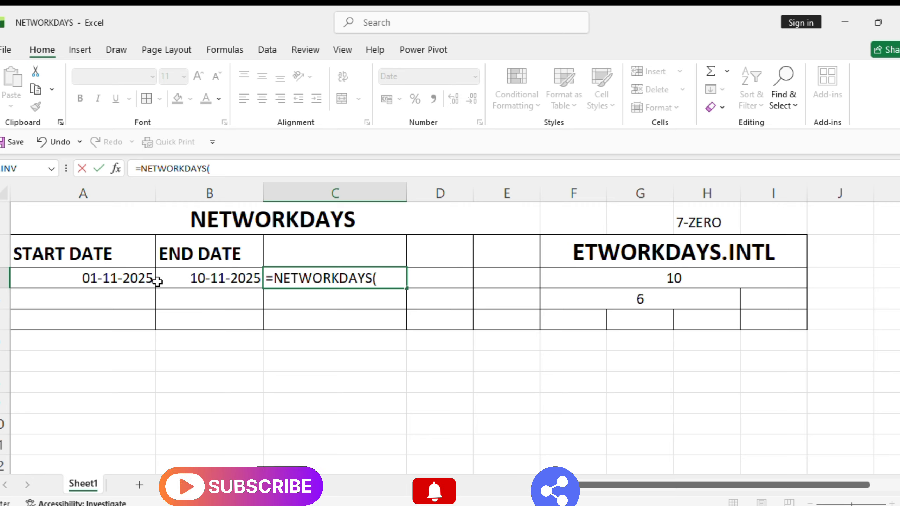
click(101, 281)
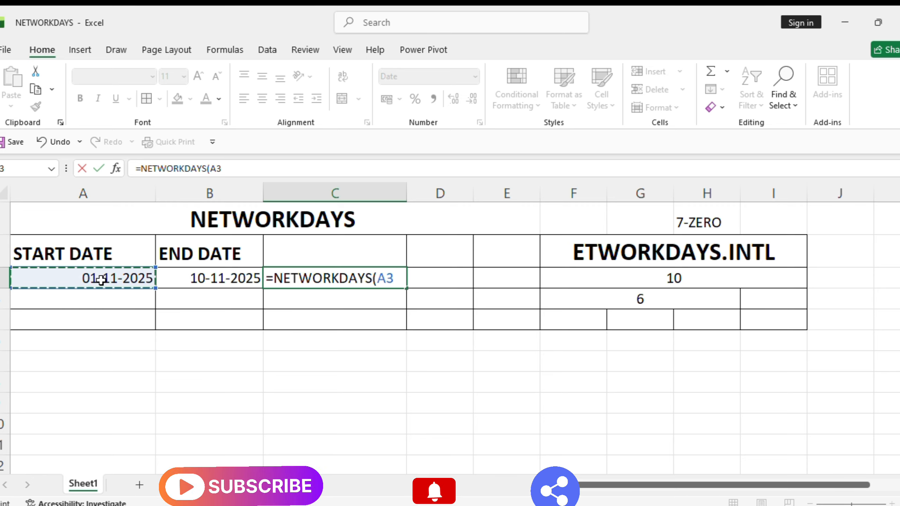
text(,)
click(196, 278)
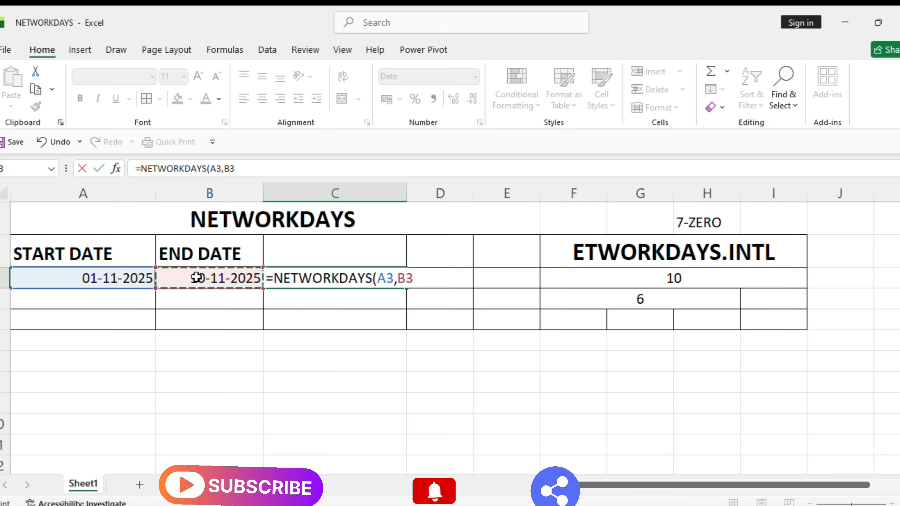
text())
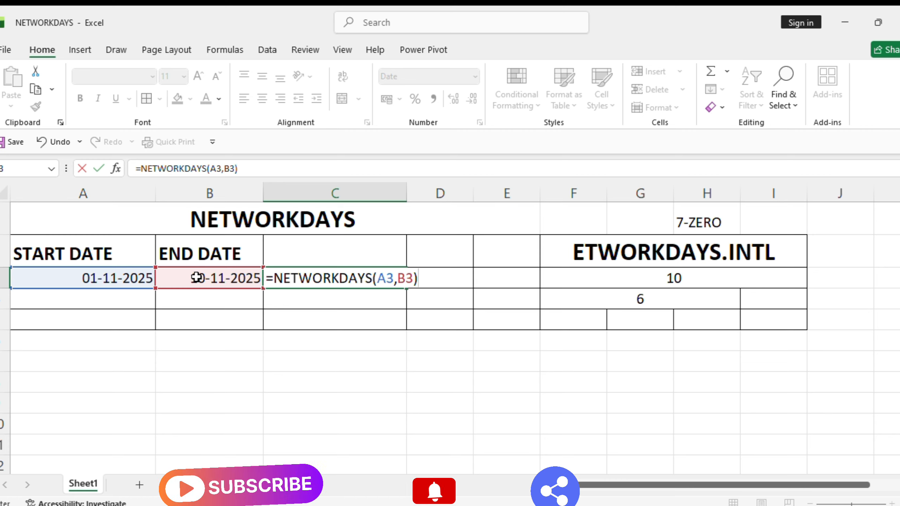
key(Return)
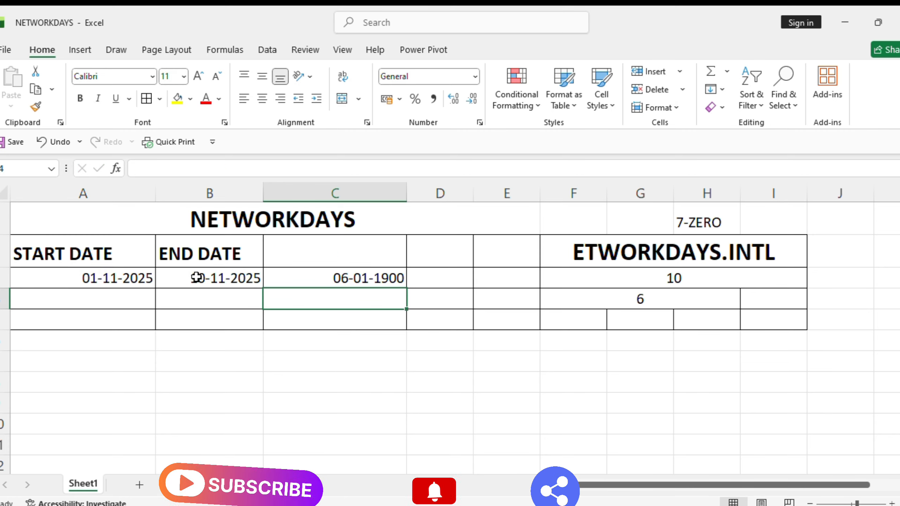
Change C3's number format from date to General so it reads 6.
click(314, 279)
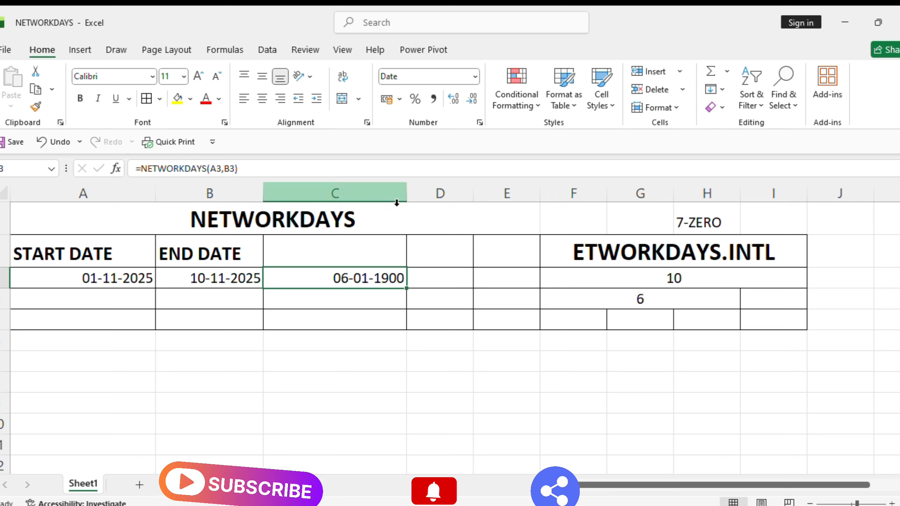
click(474, 77)
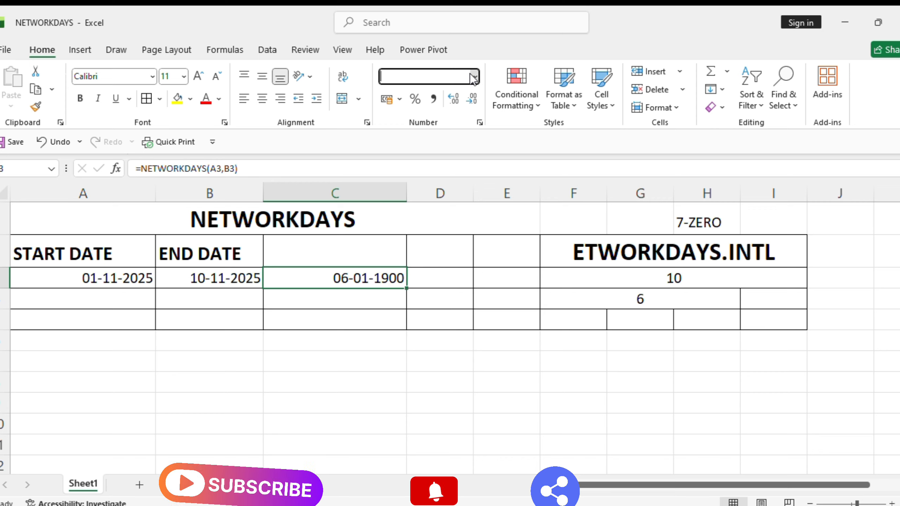
click(445, 98)
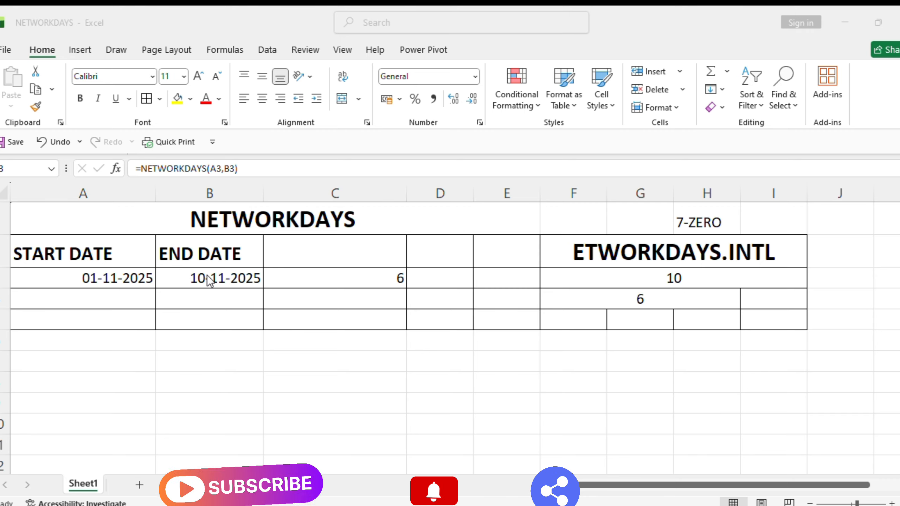
click(371, 279)
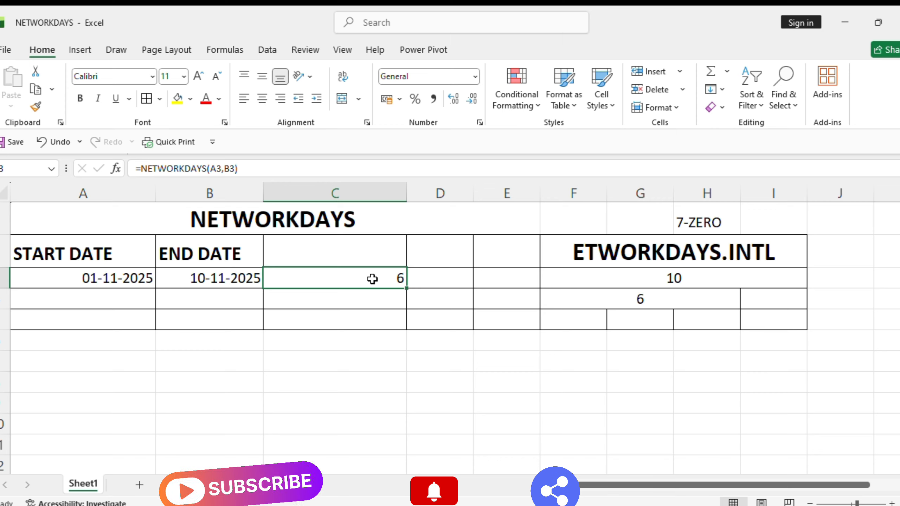
Replace F3 with =NETWORKDAYS.INTL(A3,B3,"0000000") so every day counts as a workday.
click(609, 270)
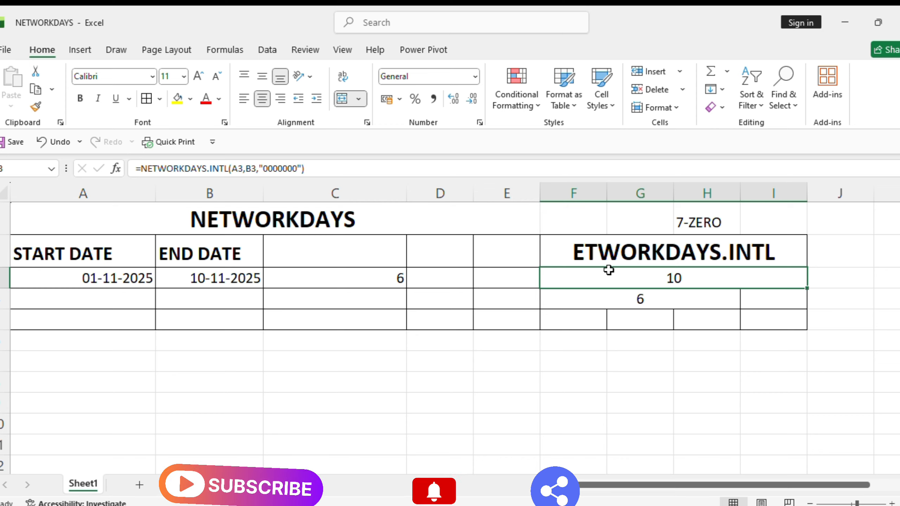
key(Delete)
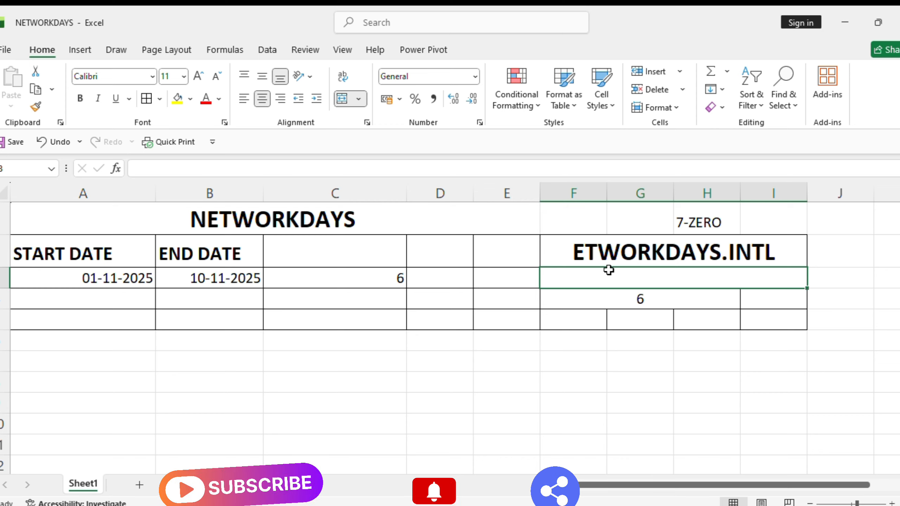
double_click(608, 270)
text(=)
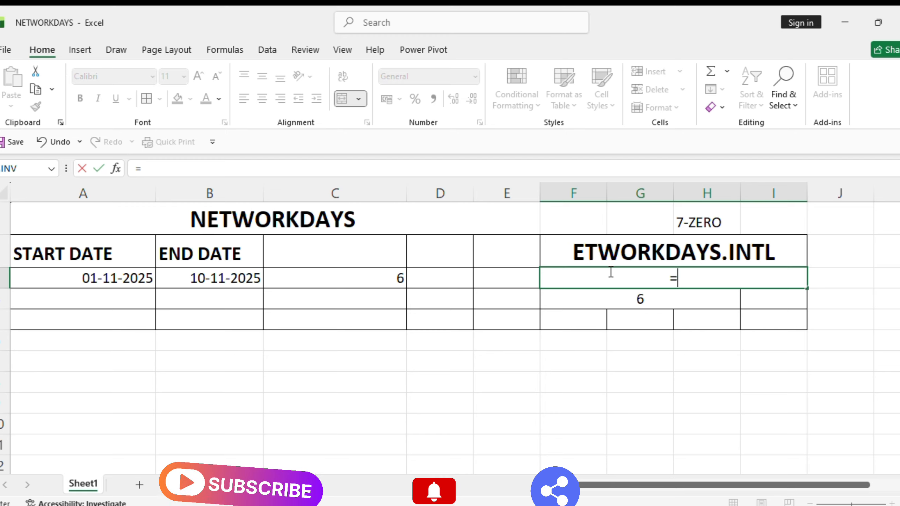
text(NETWU)
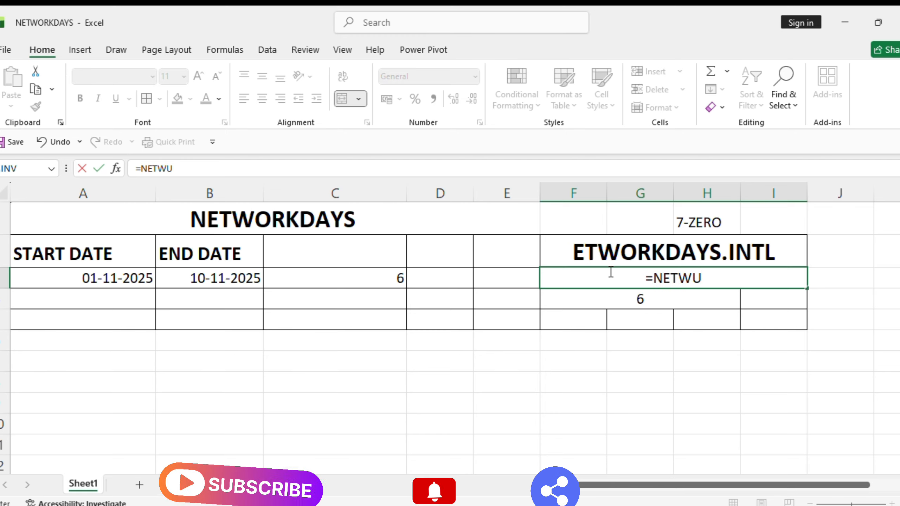
key(BackSpace)
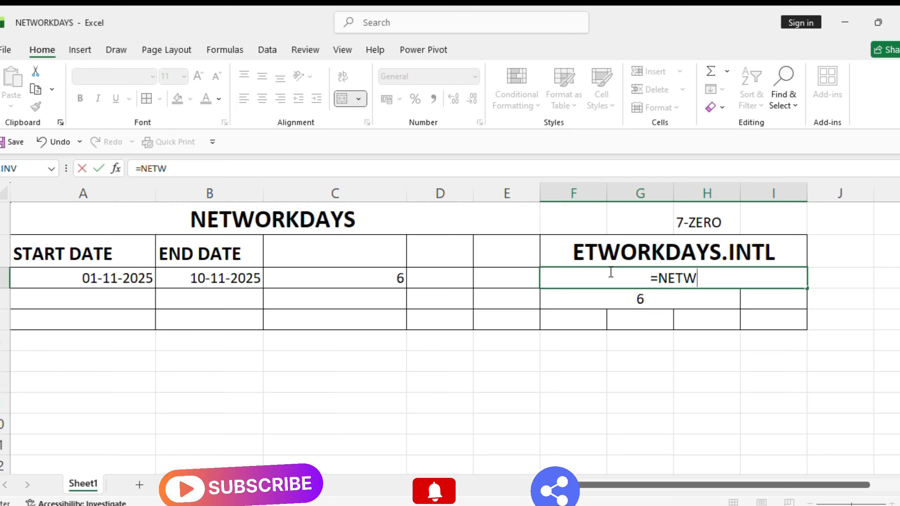
text(ORKDAYS.INTL()
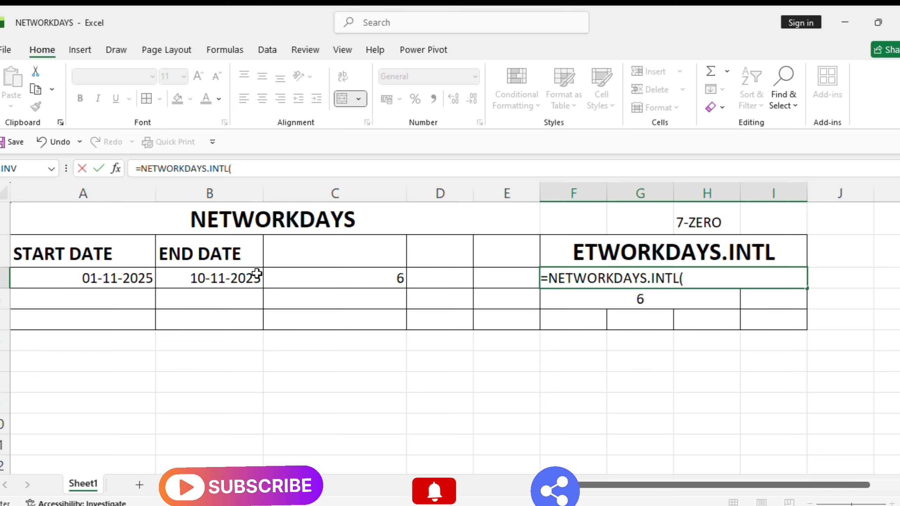
click(125, 280)
text(,)
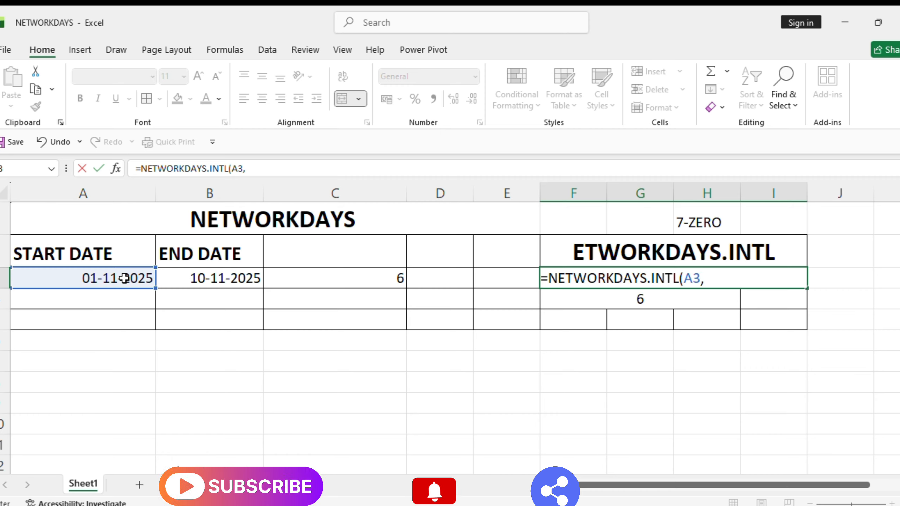
click(216, 273)
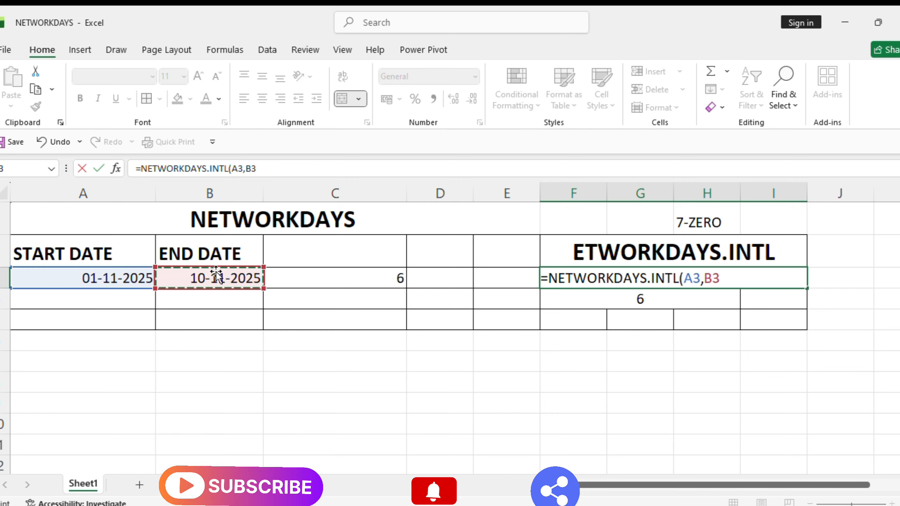
text(,")
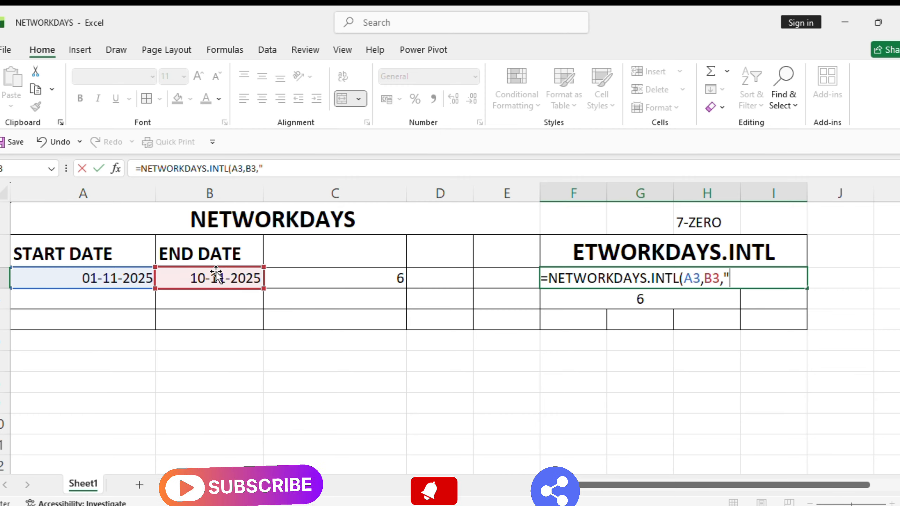
text(00)
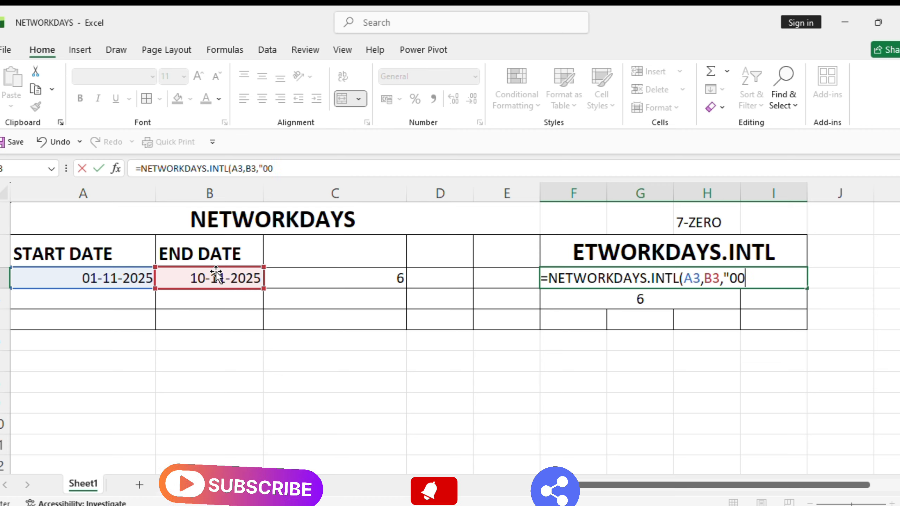
text(00000)
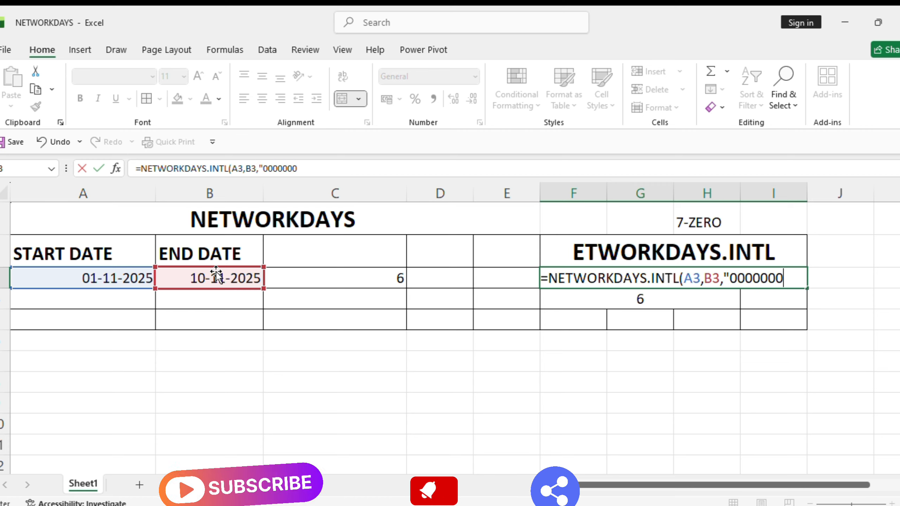
text(")
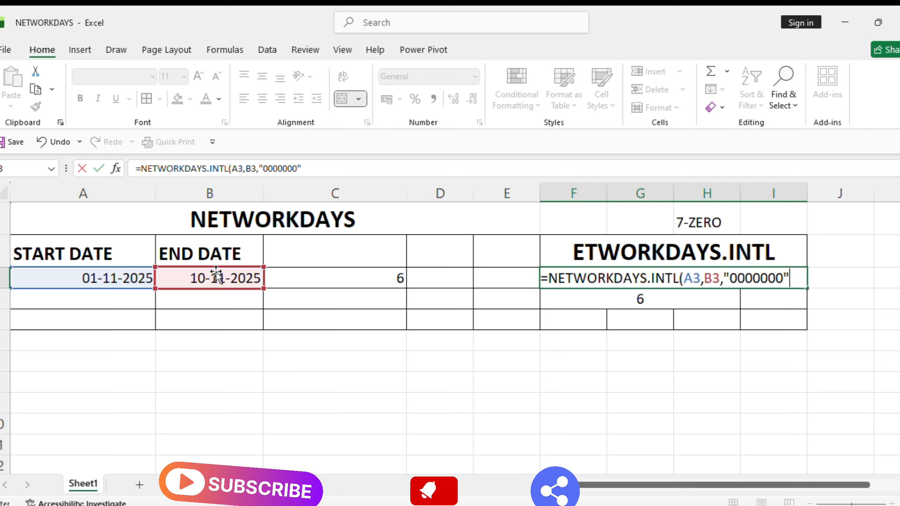
text())
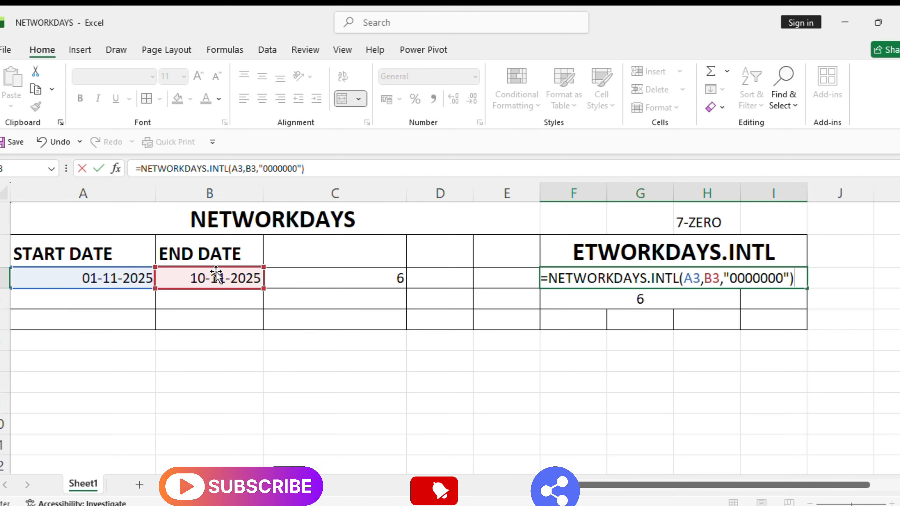
key(ctrl+Return)
Commit F3's formula showing 10, then clear the old =NETWORKDAYS.INTL(A3,B3,2) result from F4.
key(Return)
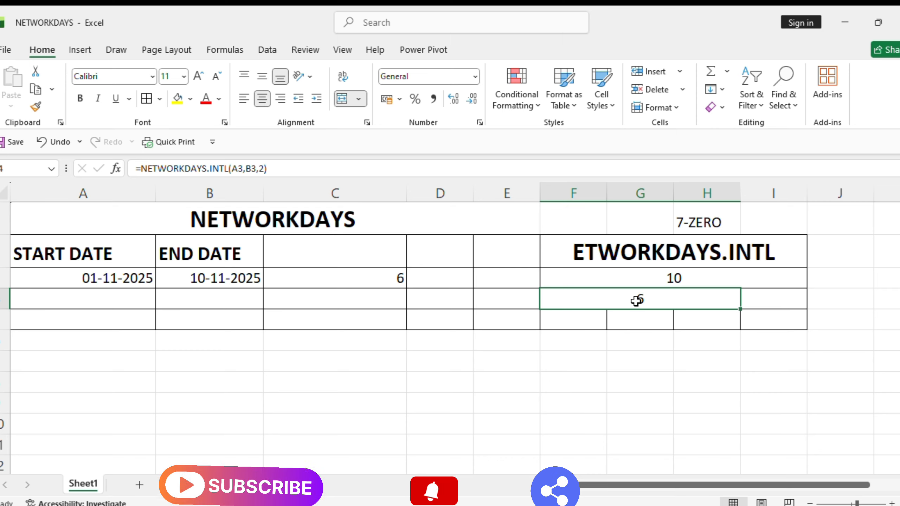
key(BackSpace)
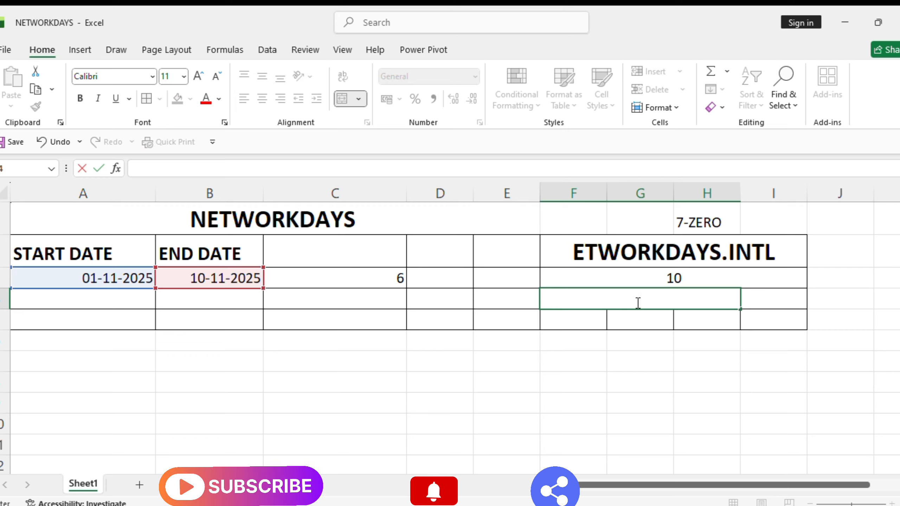